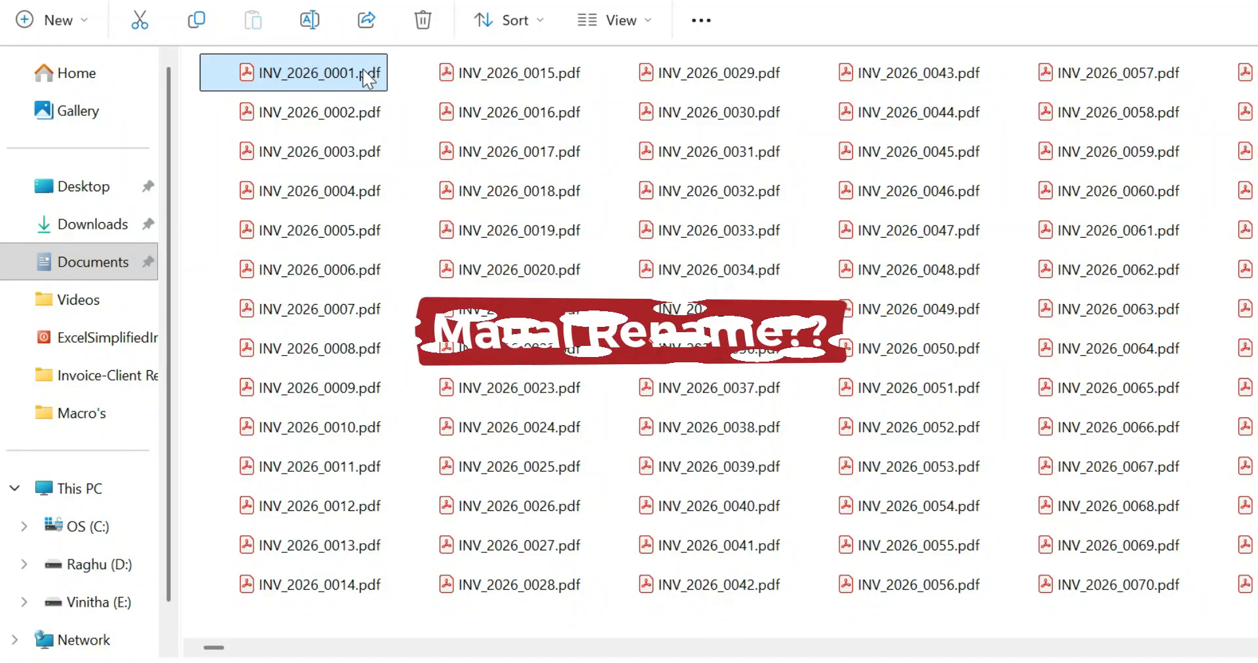
# - Rename the file INV_2026_0001.pdf as Doc1
pyautogui.write('Doc')
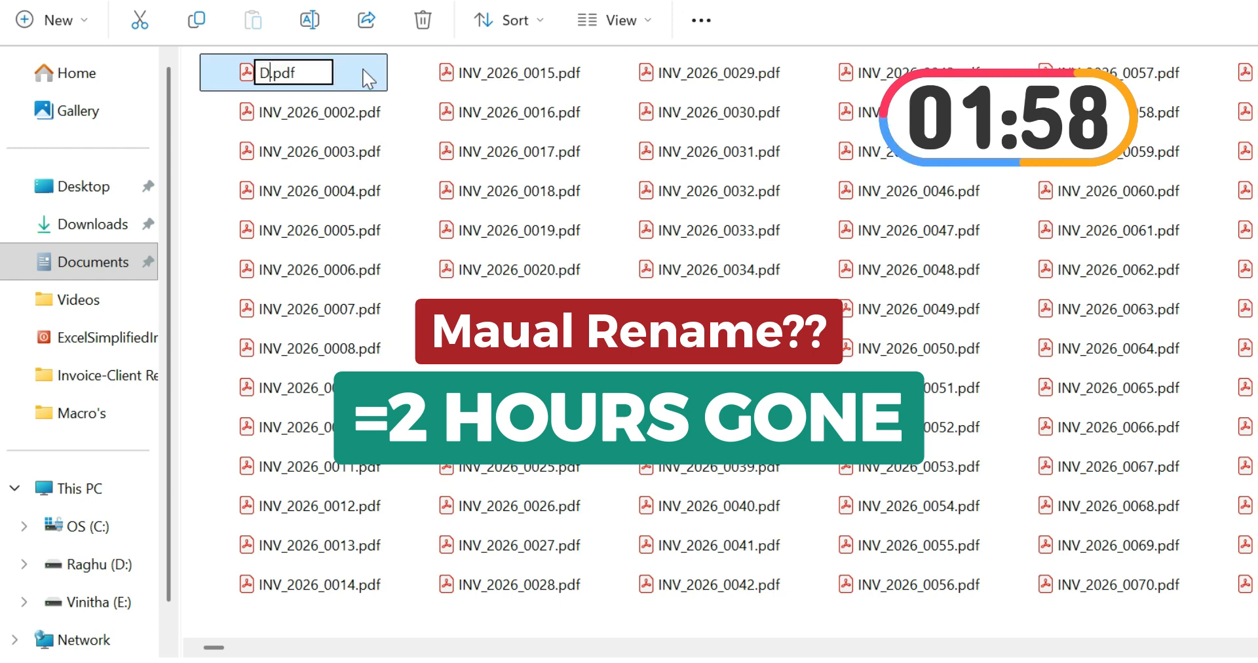
pyautogui.write('1')
pyautogui.press('Return')
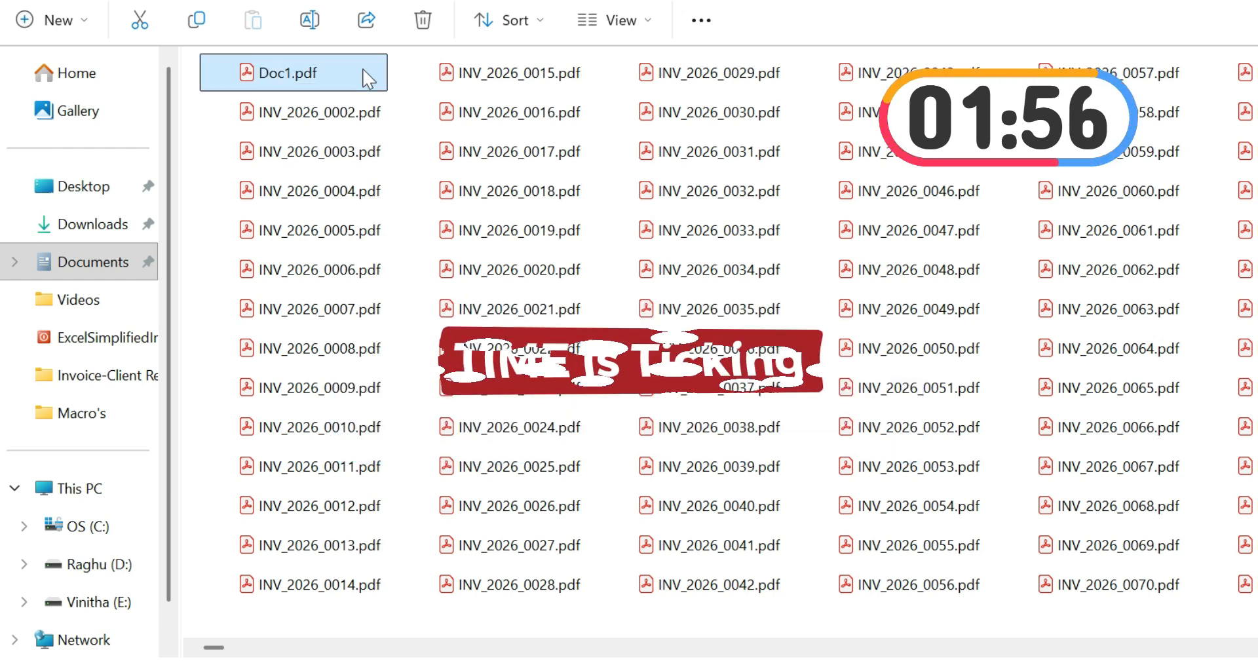
# - Rename the file INV_2026_0002.pdf as Doc2
pyautogui.click(318, 127)
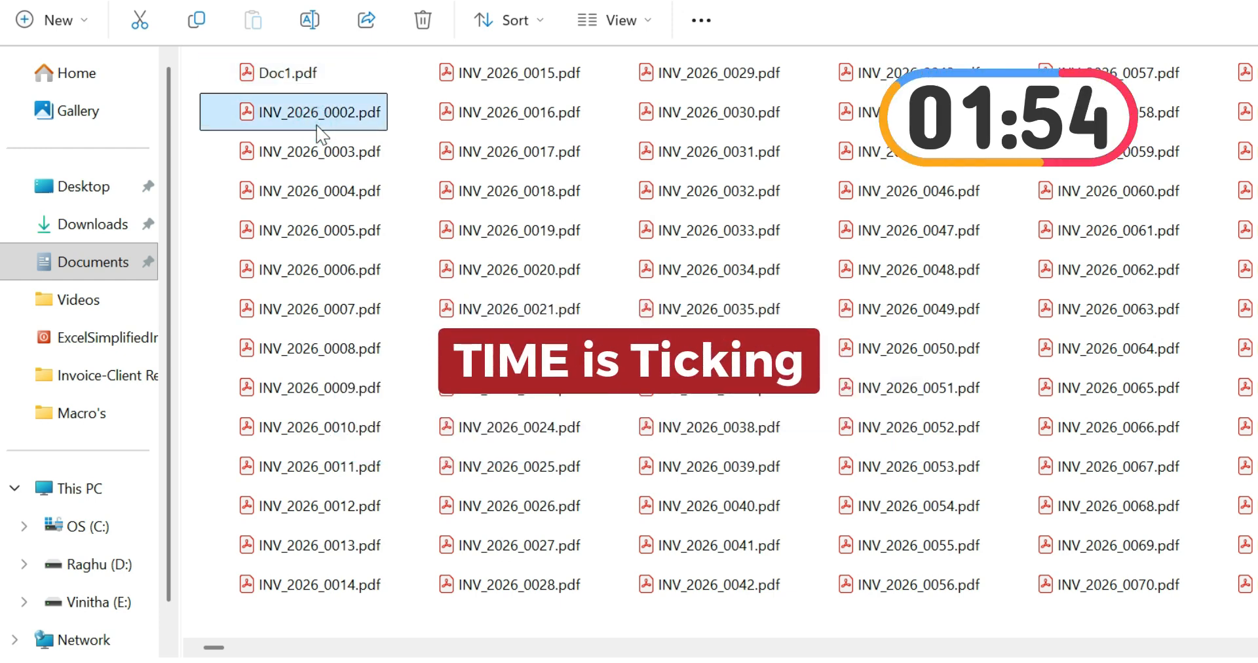
pyautogui.press('F2')
pyautogui.write('Do')
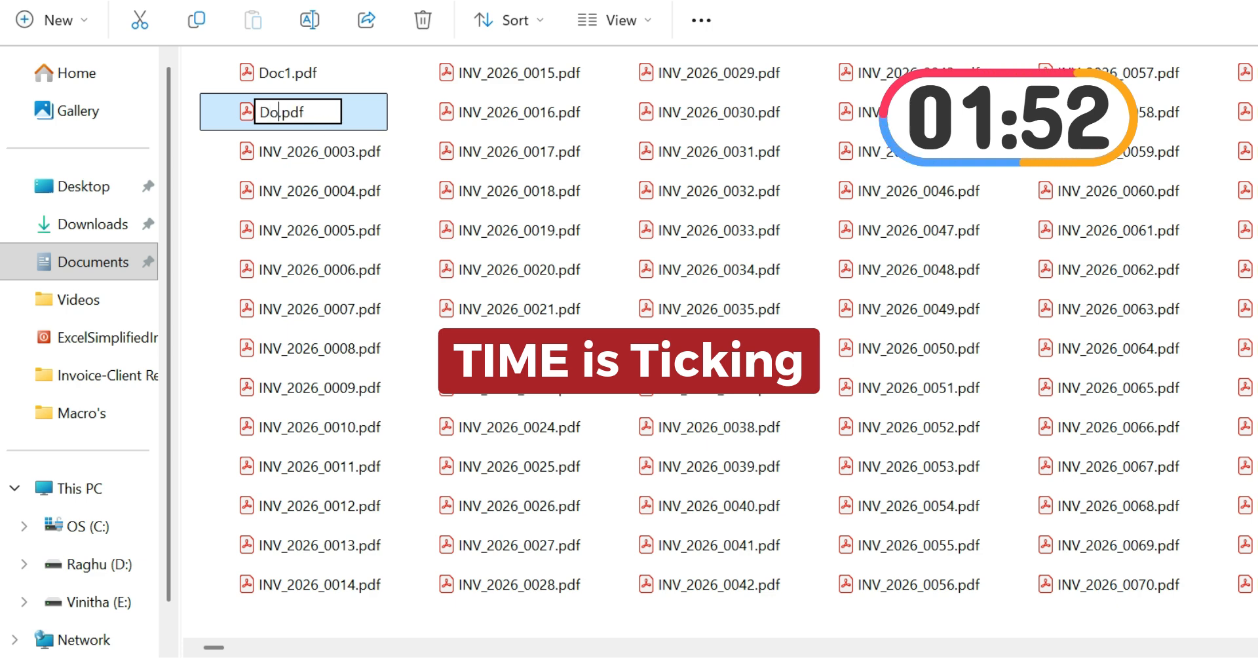
pyautogui.write('c2')
pyautogui.press('Return')
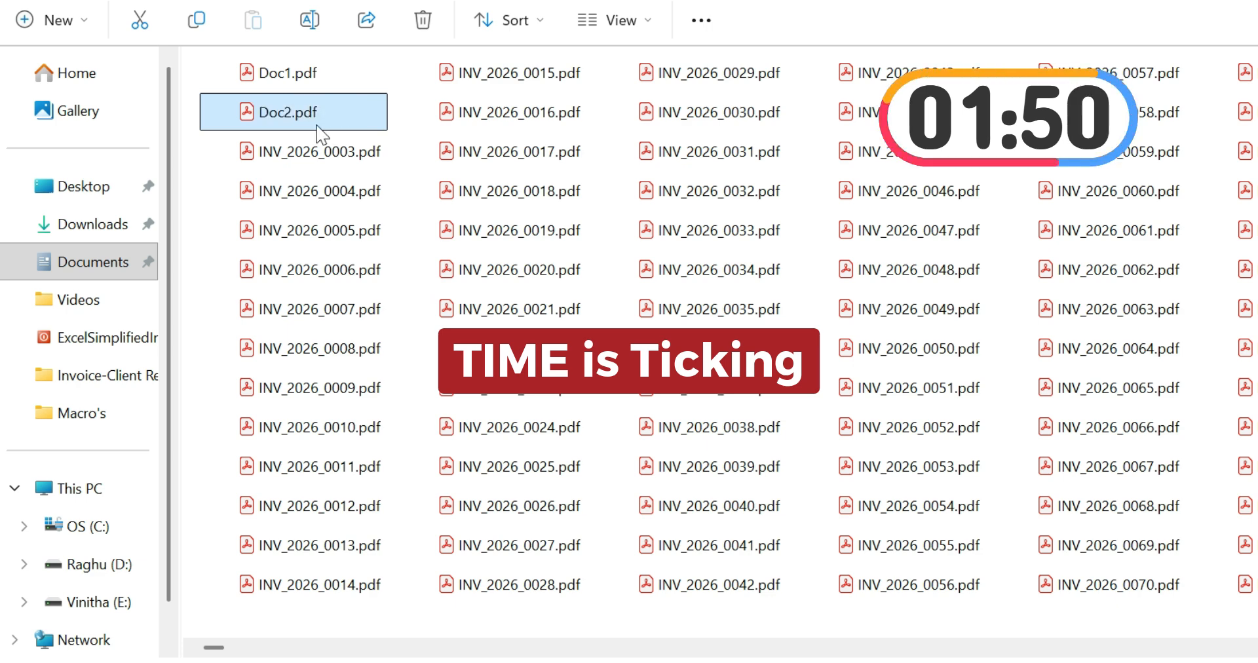
# - Rename the file INV_2026_0003.pdf as Doc3
pyautogui.click(319, 152)
pyautogui.press('F2')
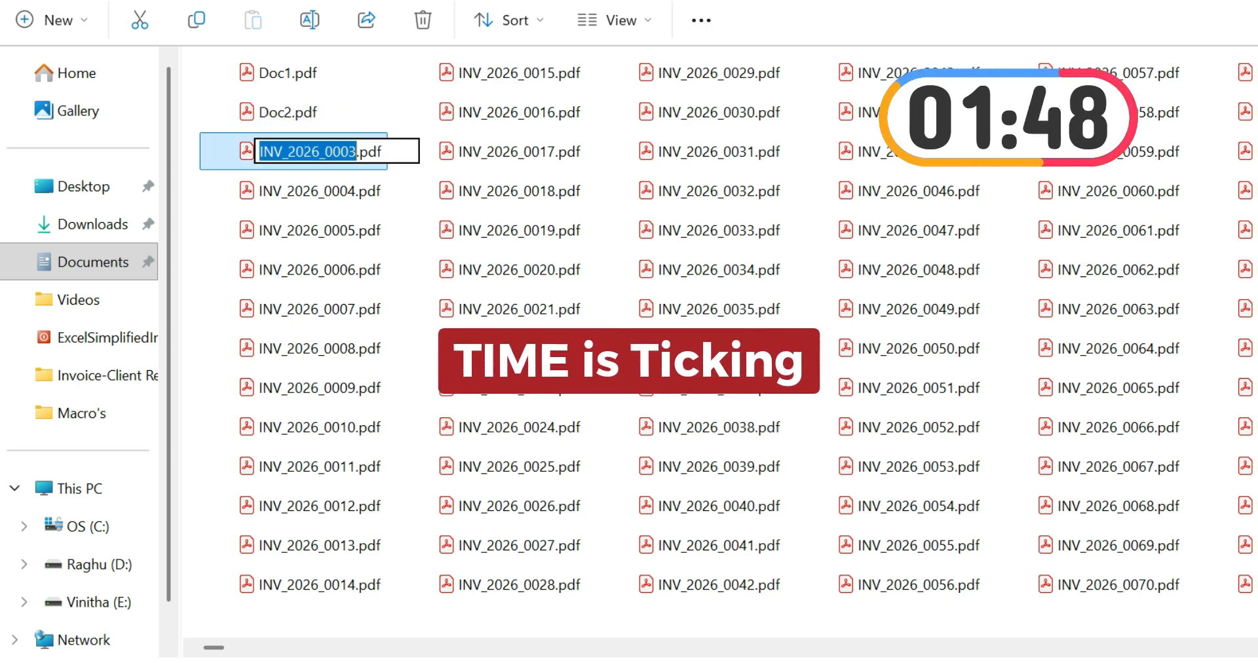
pyautogui.write('D')
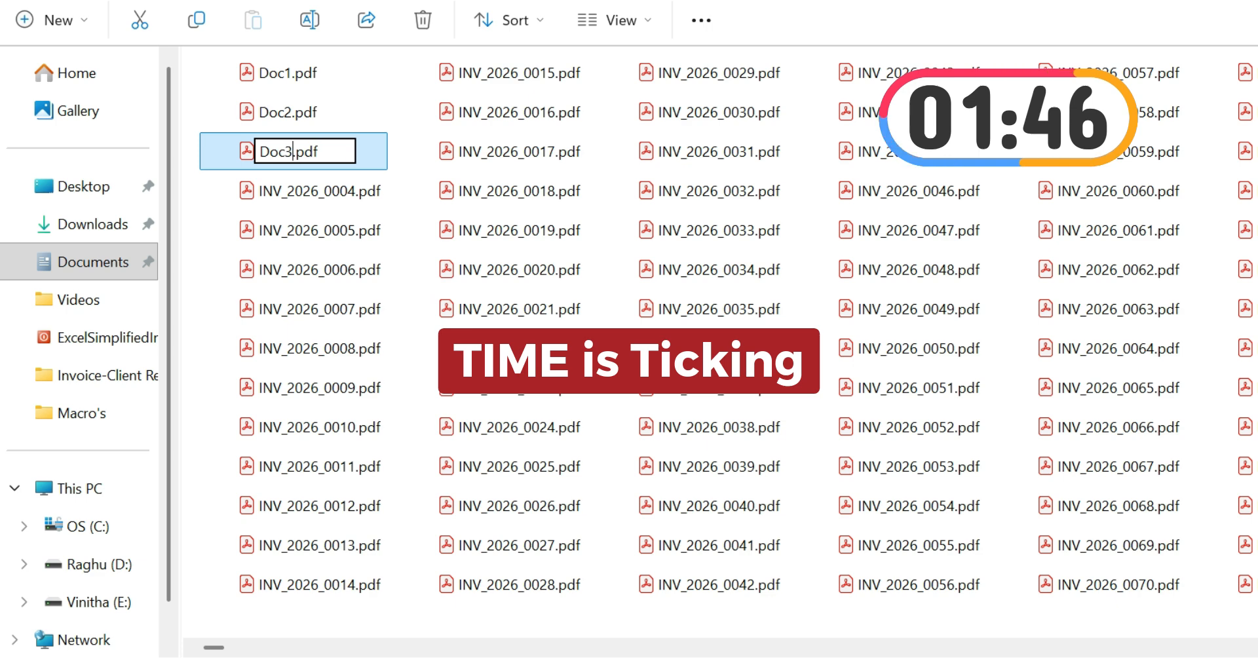
pyautogui.write('oc3')
pyautogui.press('Return')
# - Start renaming the file INV_2026_0004.pdf, entering Doc as the beginning of its new name
pyautogui.click(342, 196)
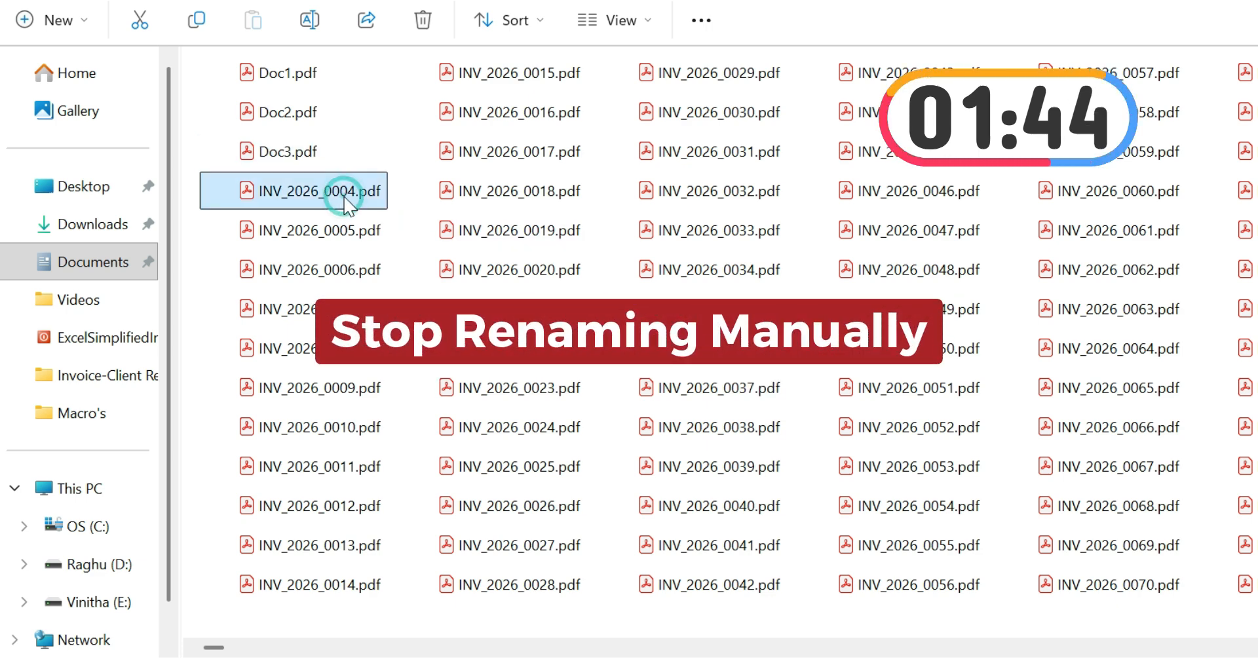
pyautogui.press('F2')
pyautogui.write('D')
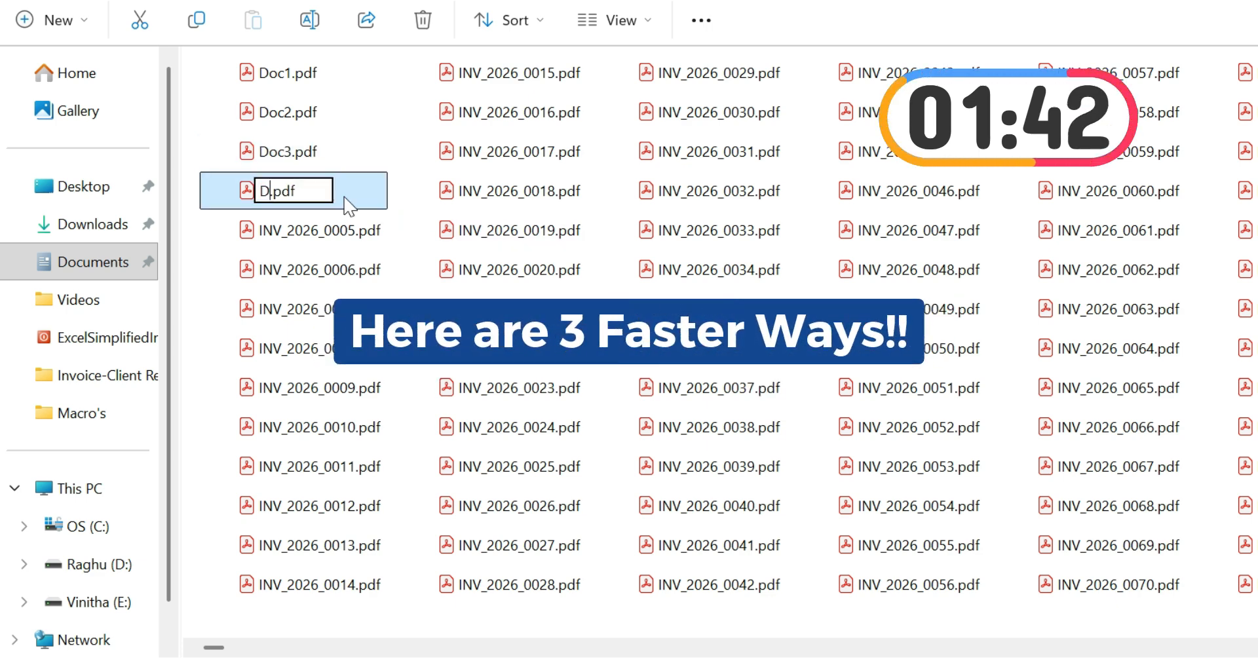
pyautogui.write('oc')
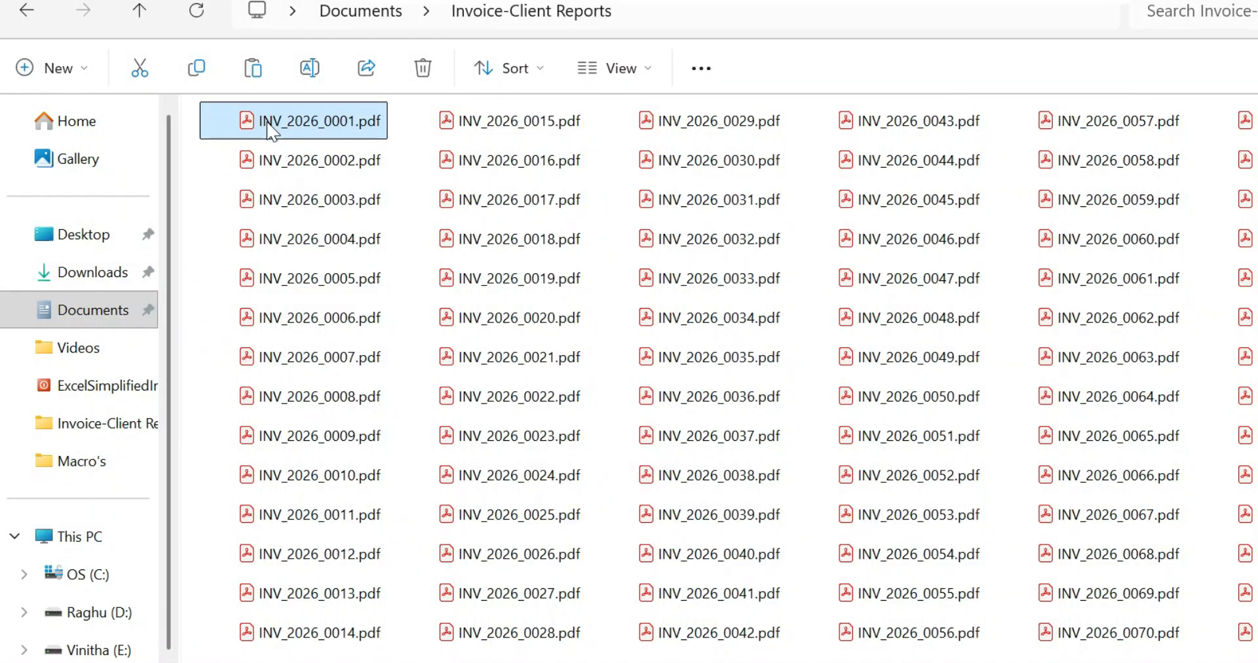
# - Switch to the Excel workbook and look through the original filenames and the new filenames listed beside them
pyautogui.hotkey('ctrl', 'a')
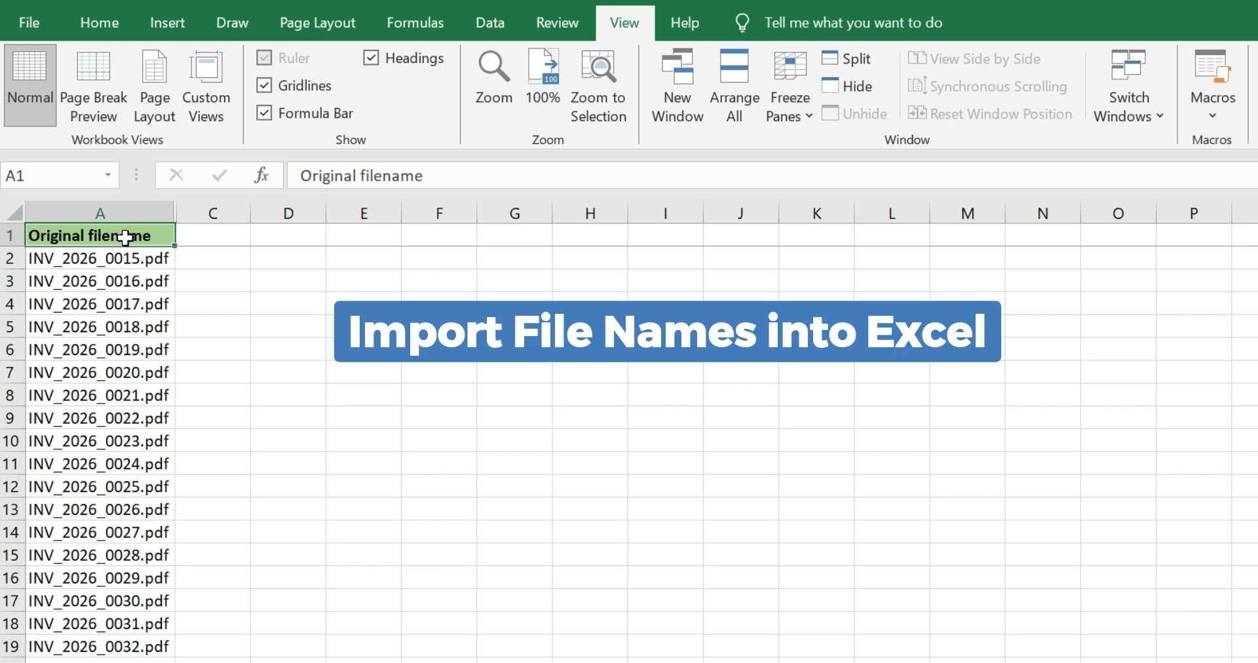
pyautogui.press('Down')
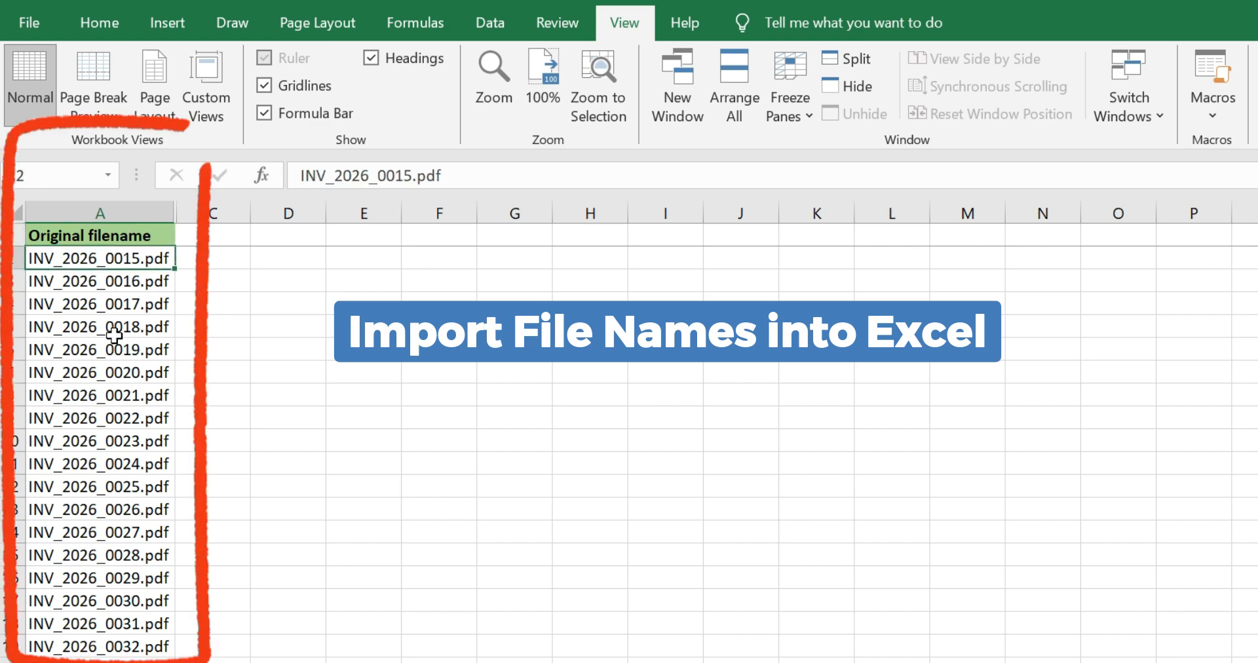
pyautogui.scroll(-20, 114, 335)
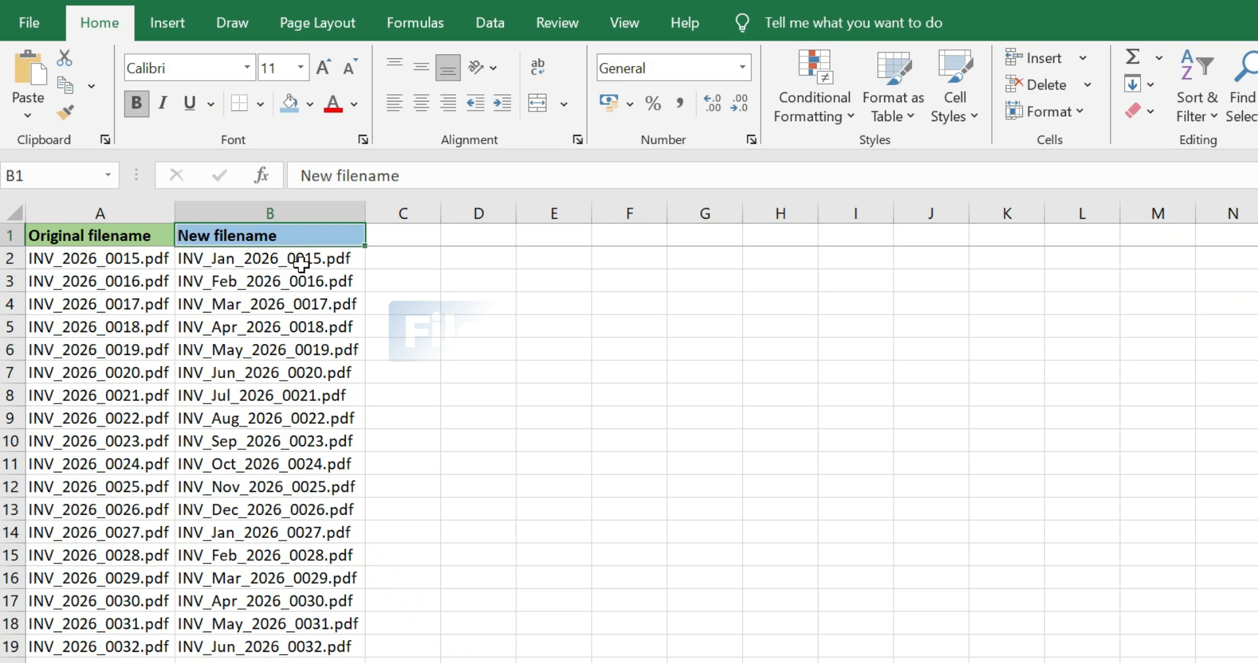
pyautogui.moveTo(298, 258)
pyautogui.mouseDown()
pyautogui.moveTo(314, 326)
pyautogui.moveTo(273, 532)
pyautogui.moveTo(273, 658)
pyautogui.mouseUp()
pyautogui.scroll(-10, 234, 464)
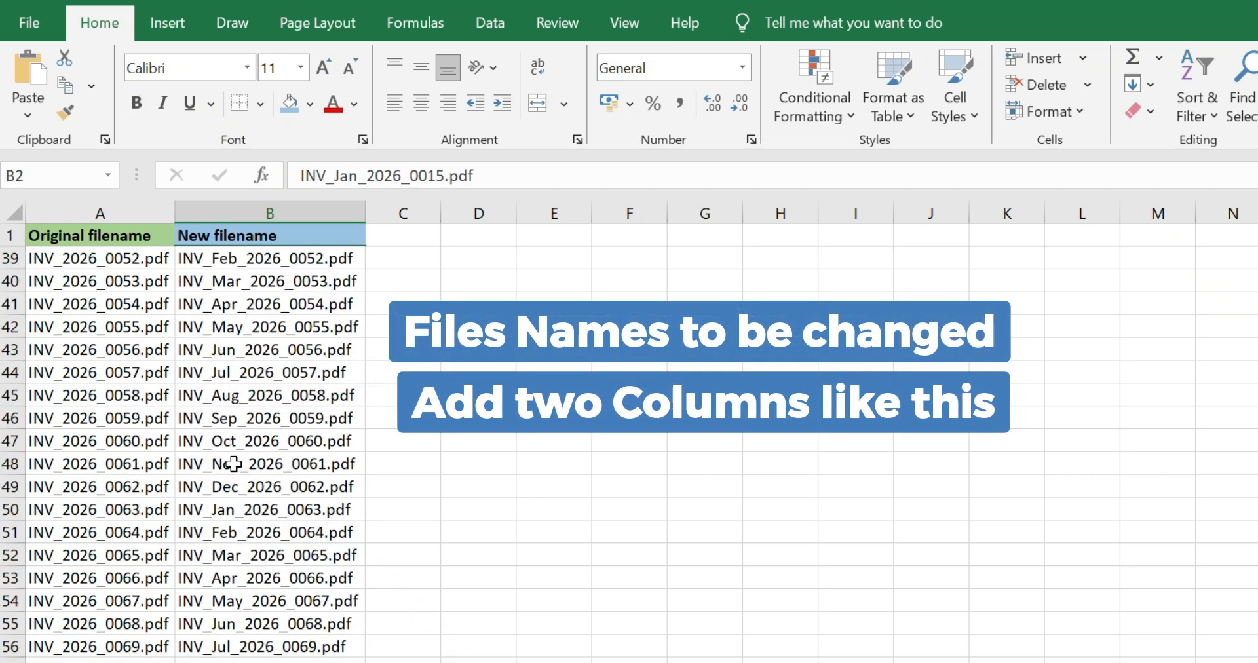
pyautogui.click(234, 464)
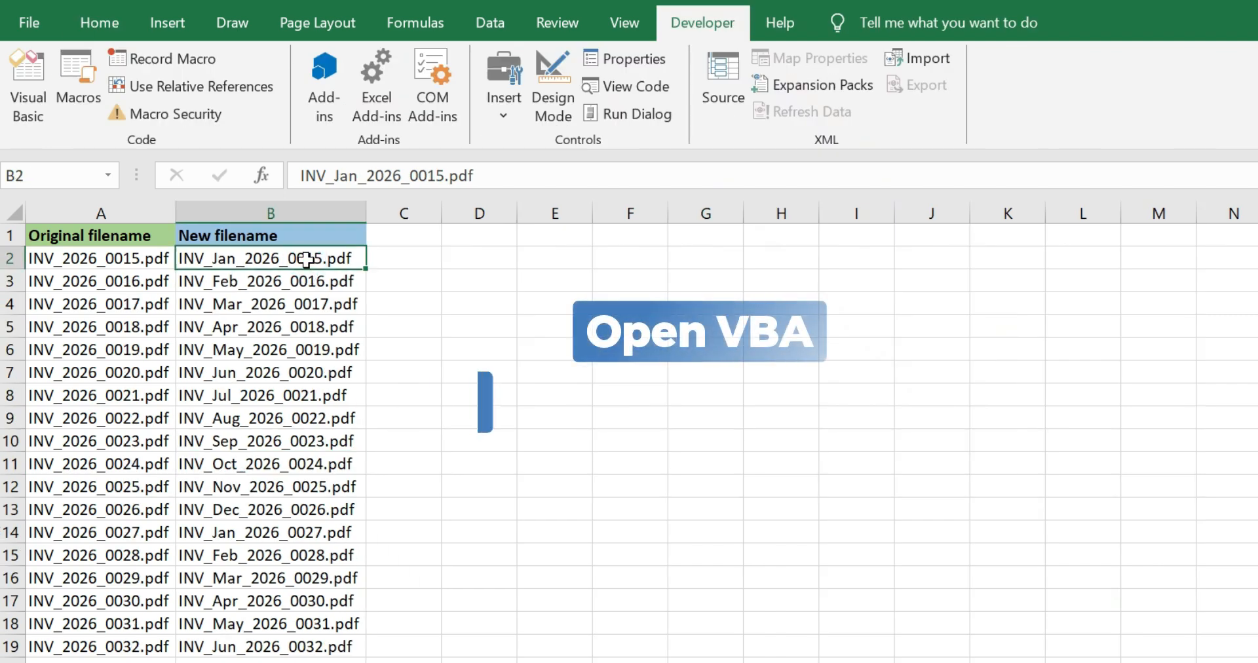
# - Open the Visual Basic editor from the workbook
pyautogui.hotkey('alt', 'F11')
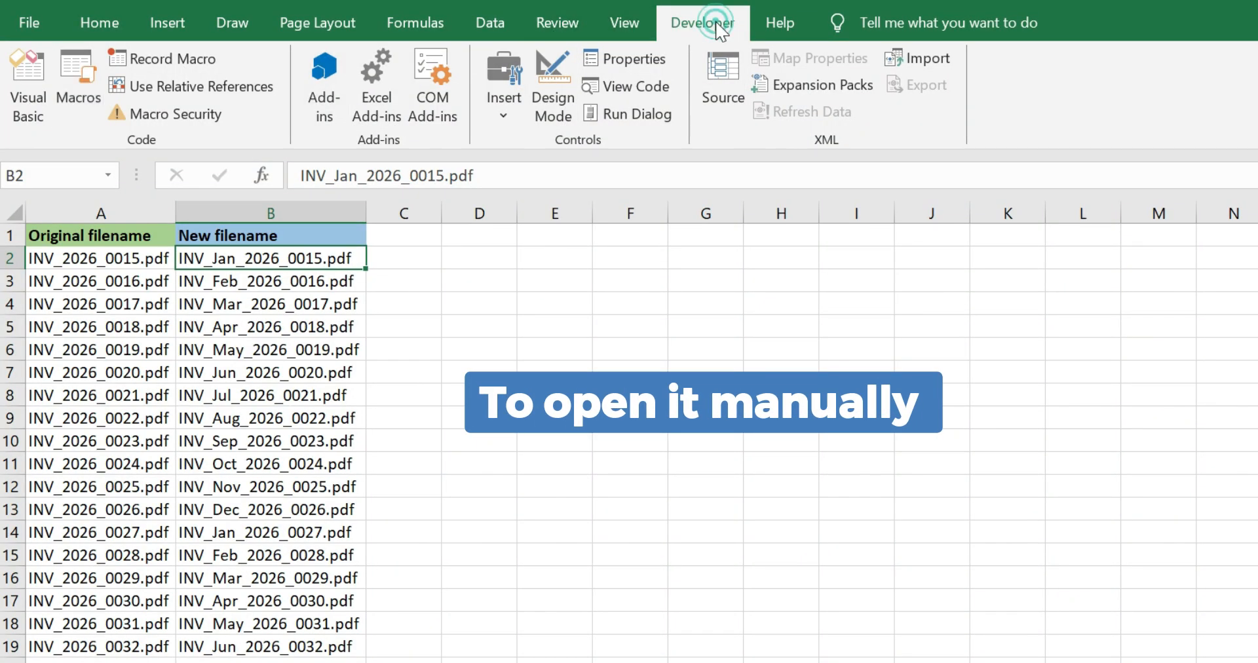
pyautogui.click(17, 88)
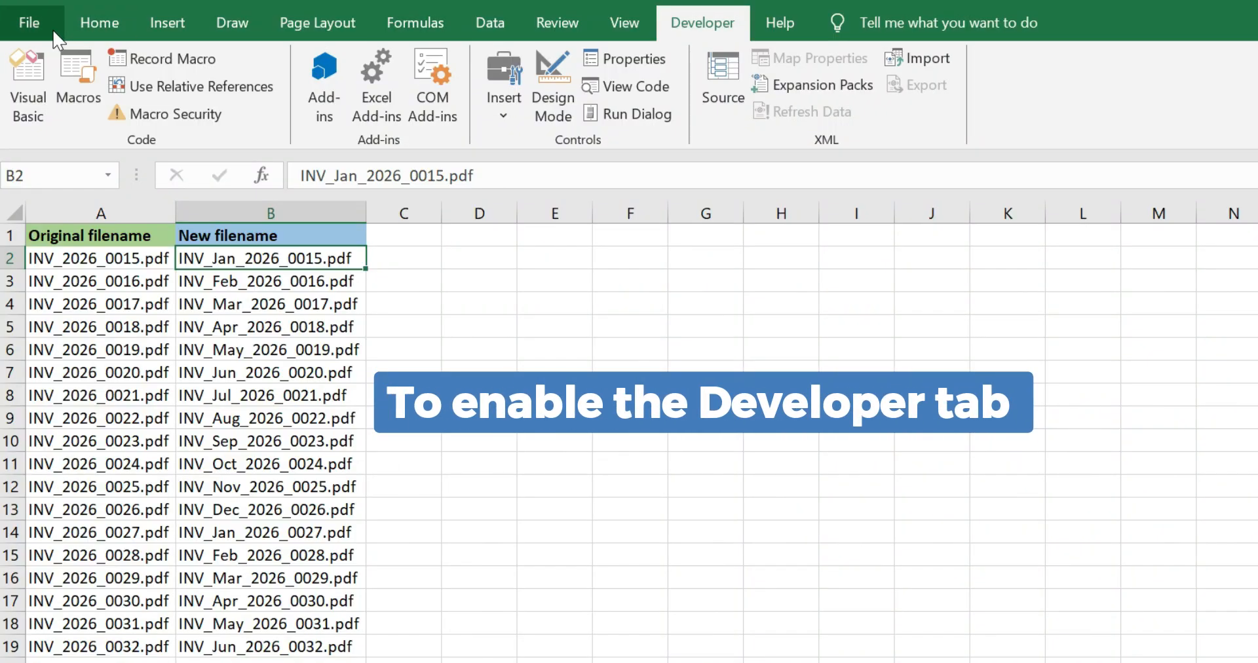
# - In Excel's ribbon customization options, list All Commands and accept the settings with the Developer tab enabled
pyautogui.click(48, 30)
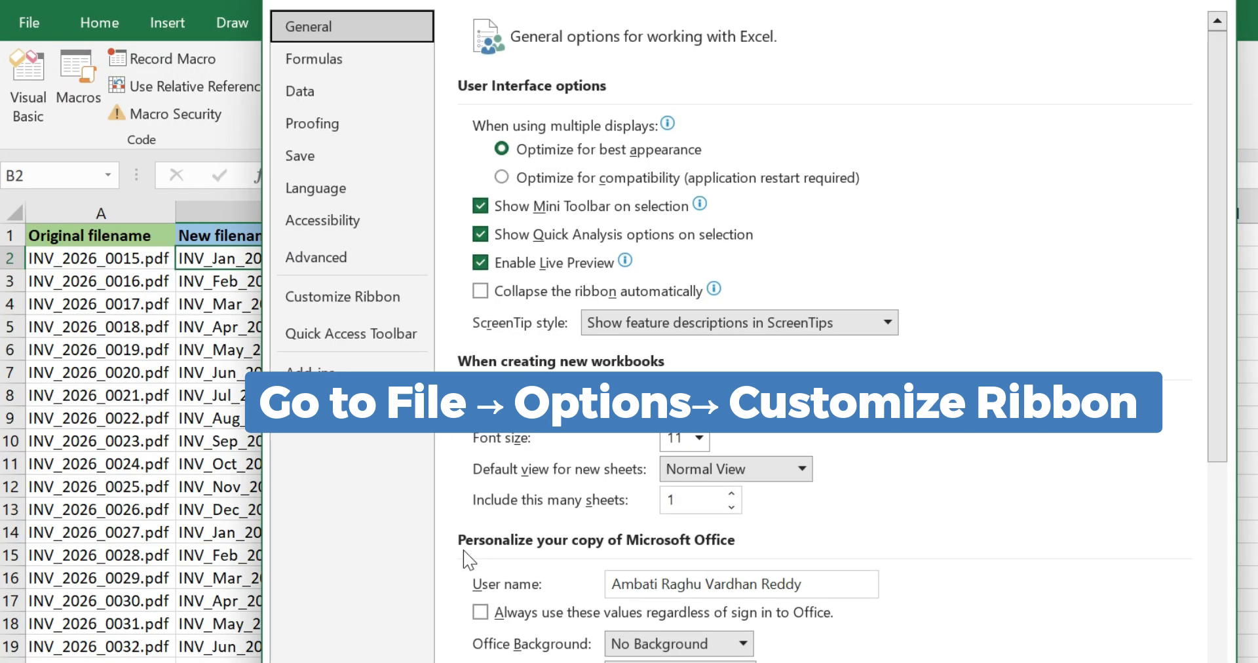
pyautogui.click(342, 296)
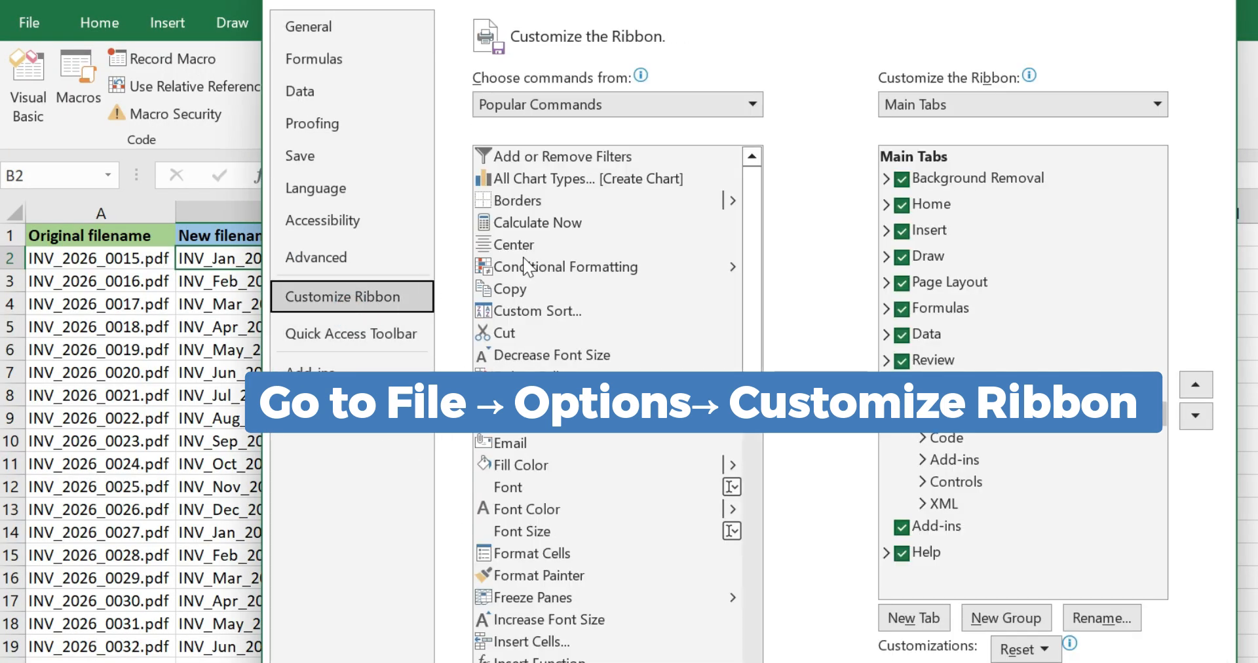
pyautogui.click(661, 108)
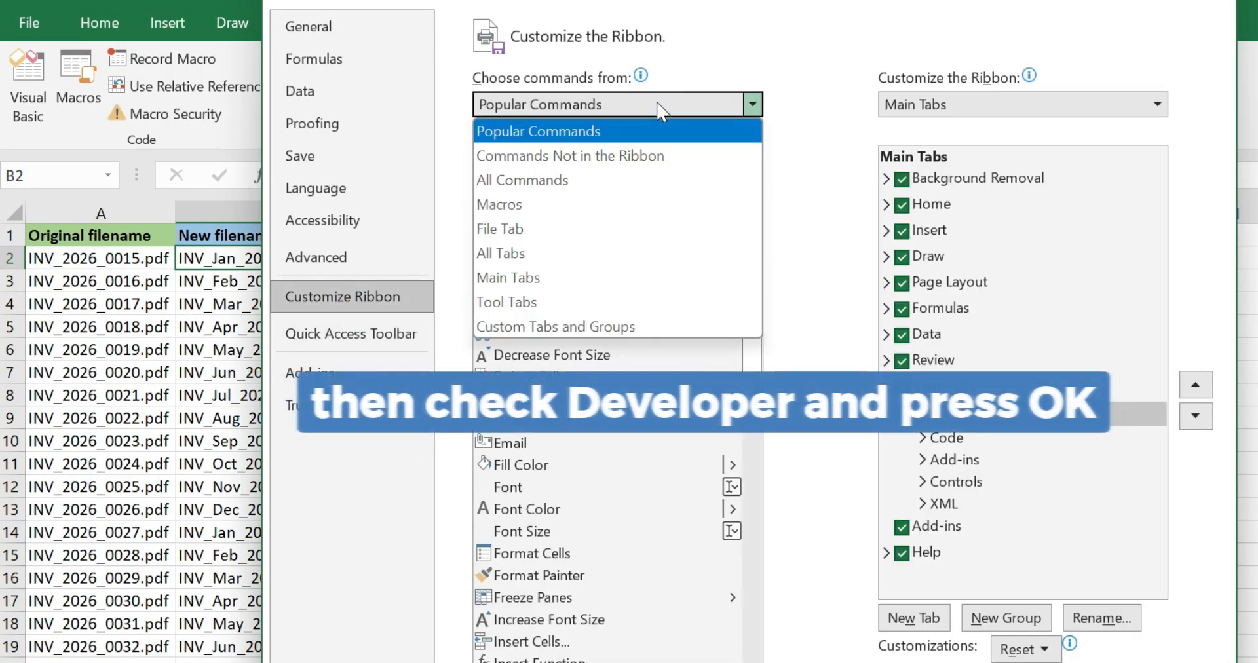
pyautogui.click(599, 182)
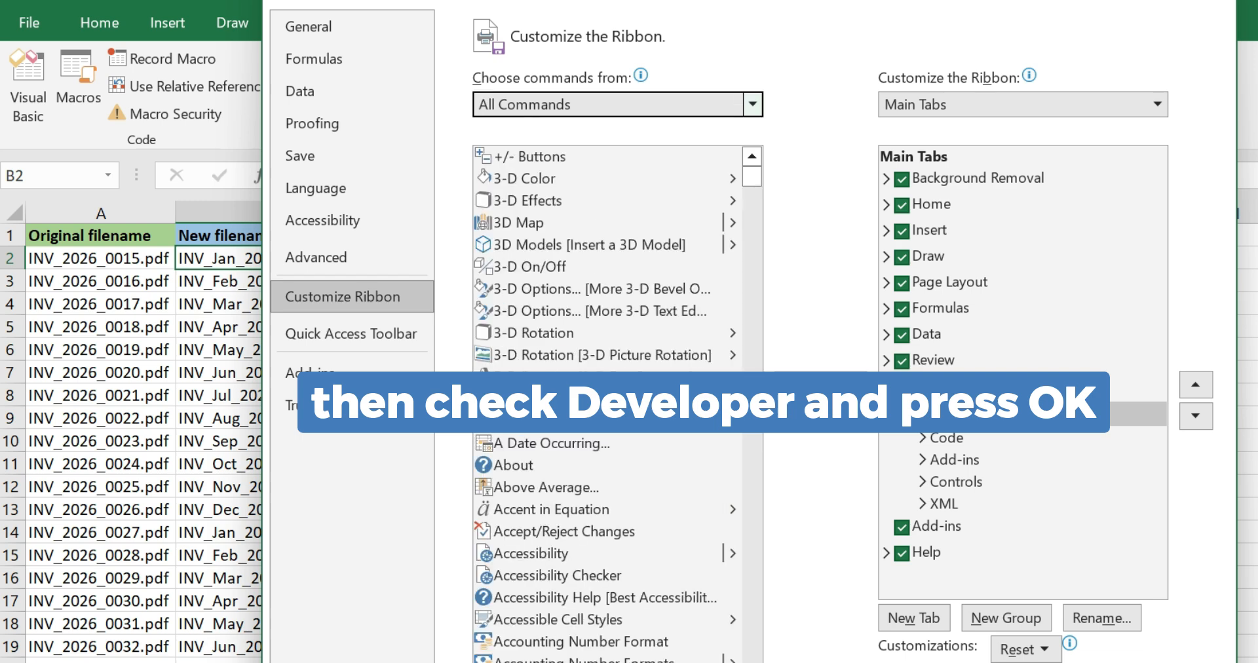
pyautogui.scroll(-12, 616, 401)
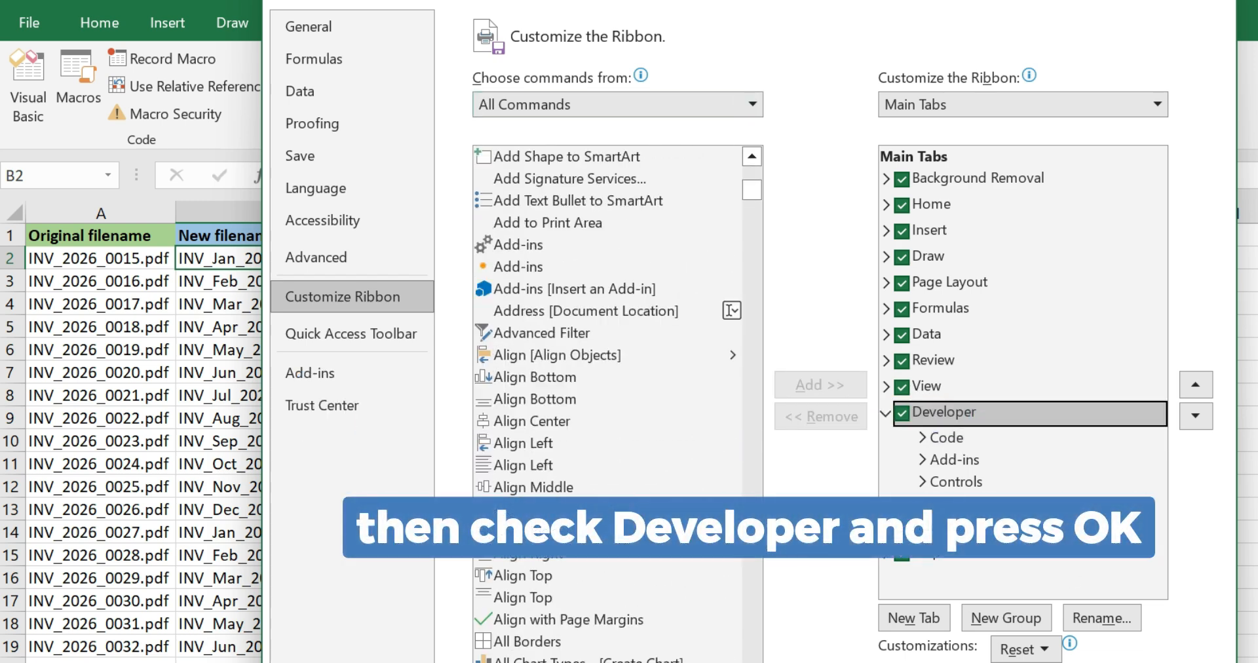
pyautogui.press('Return')
# - Insert a new module in the workbook's VBA project and paste the copied RenameFiles macro code into it
pyautogui.click(22, 67)
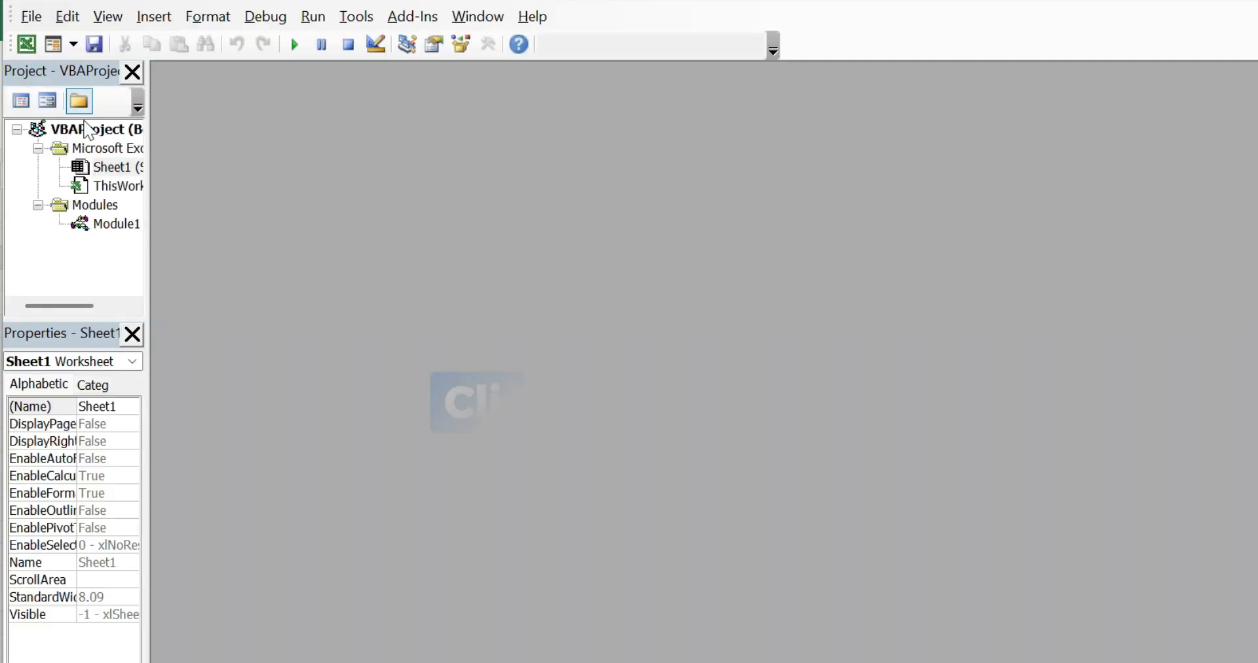
pyautogui.click(150, 18)
pyautogui.click(165, 101)
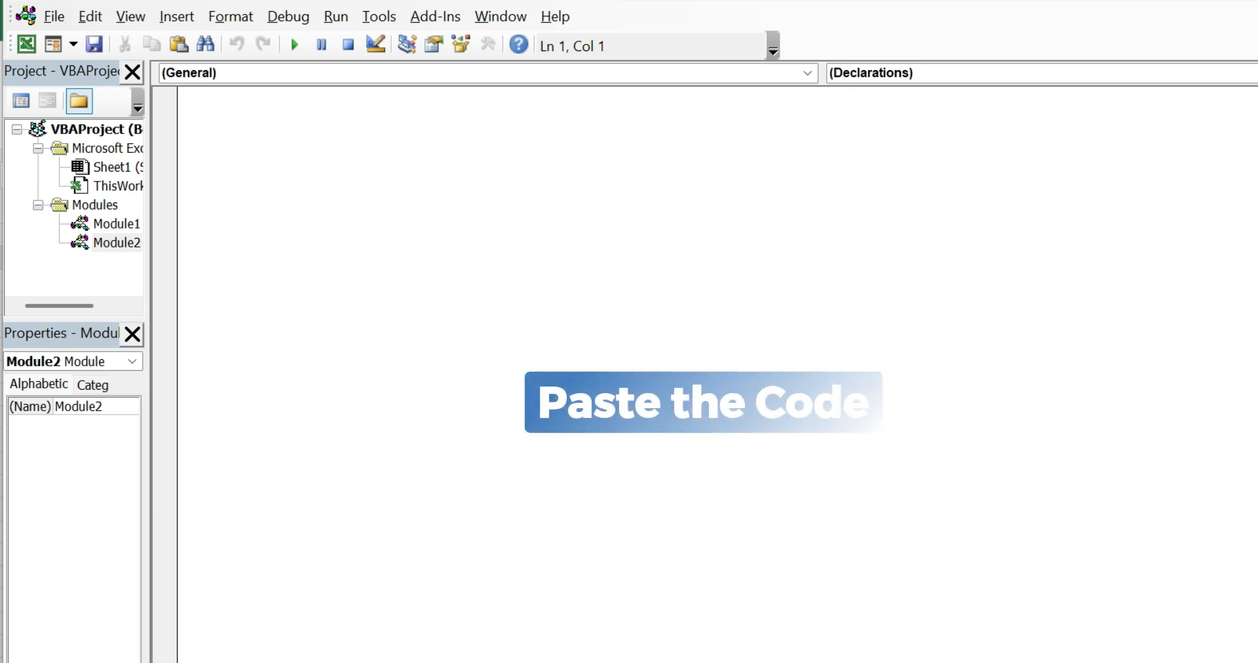
pyautogui.write('Sub RenameFiles() \'Updateby20141124 Dim xDir As String Dim xFile As String Dim xRow As Long With Application.FileDialog(msoFileDialogFolderPicker)     .AllowMultiSelect = False If .Show = -1 Then     xDir = .SelectedItems(1)     xFile = Dir(xDir & Application.PathSeparator & "*")     Do Until xFile = ""         xRow = 0         On Error Resume Next         xRow = Application.Match(xFile, Range("A:A"), 0)         If xRow > 0 Then             Name xDir & Application.PathSeparator & xFile As _             xDir & Application.PathSeparator & Cells(xRow, "B").Value         End If         xFile = Dir     Loop End If End With End Sub')
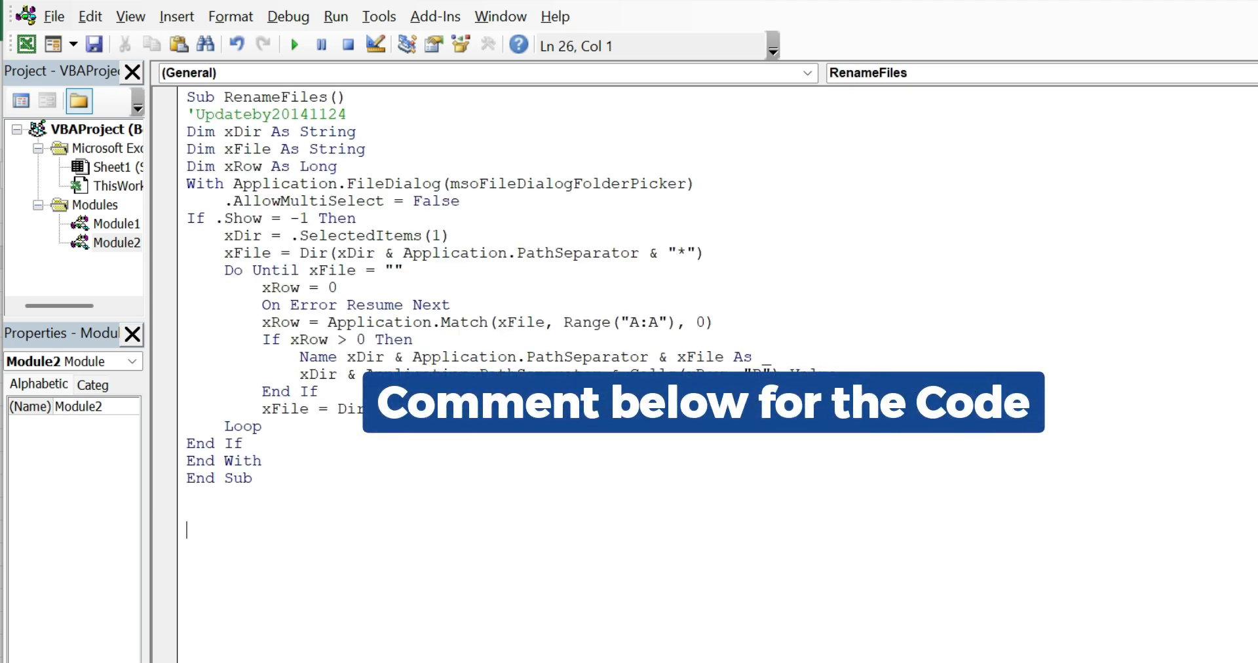
pyautogui.moveTo(431, 494); pyautogui.dragTo(187, 97)
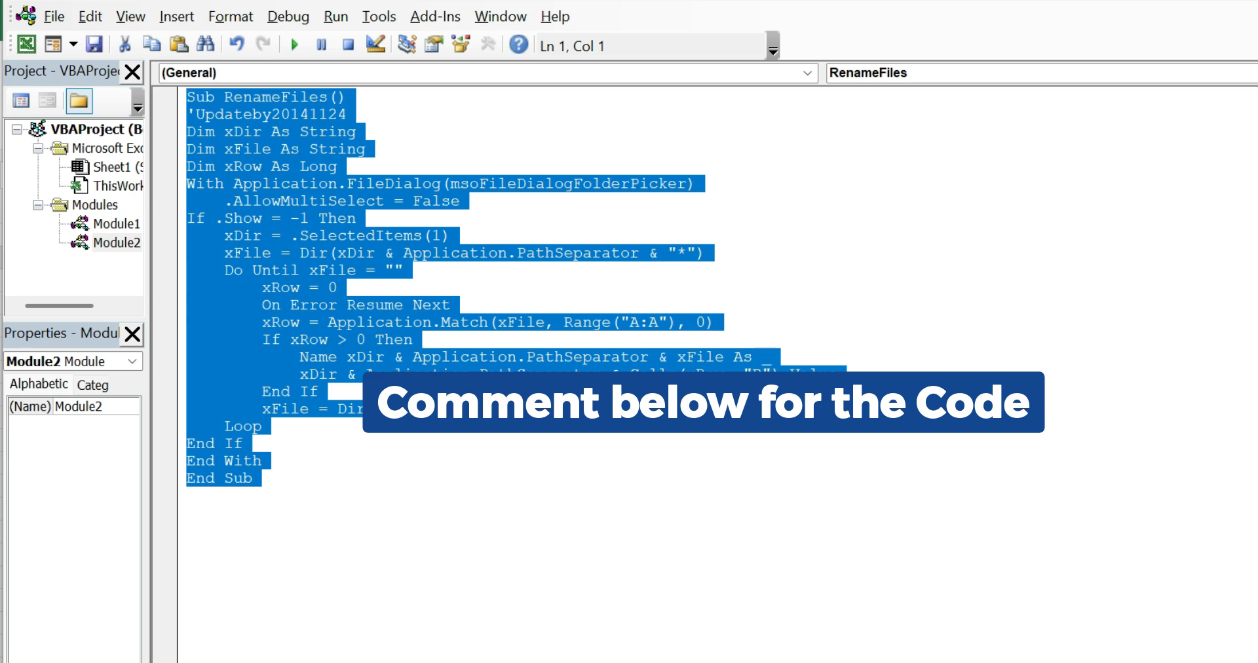
pyautogui.click(473, 453)
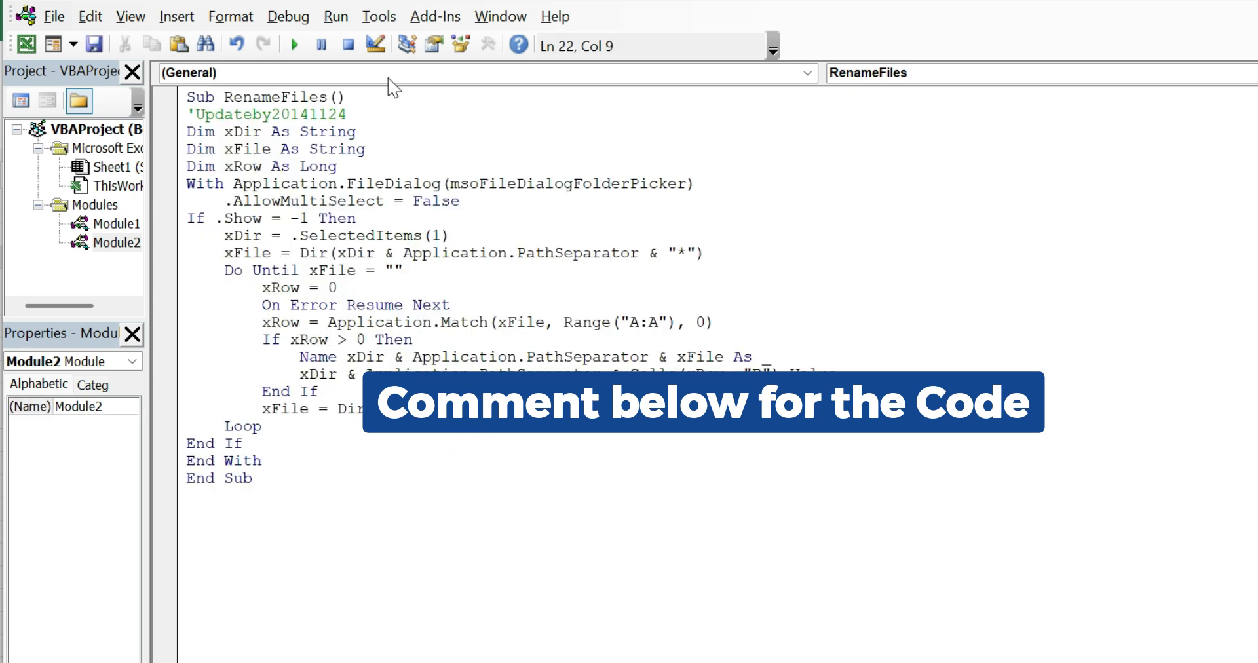
# - Run the RenameFiles macro on the Invoice-Client Reports folder in Documents
pyautogui.click(336, 17)
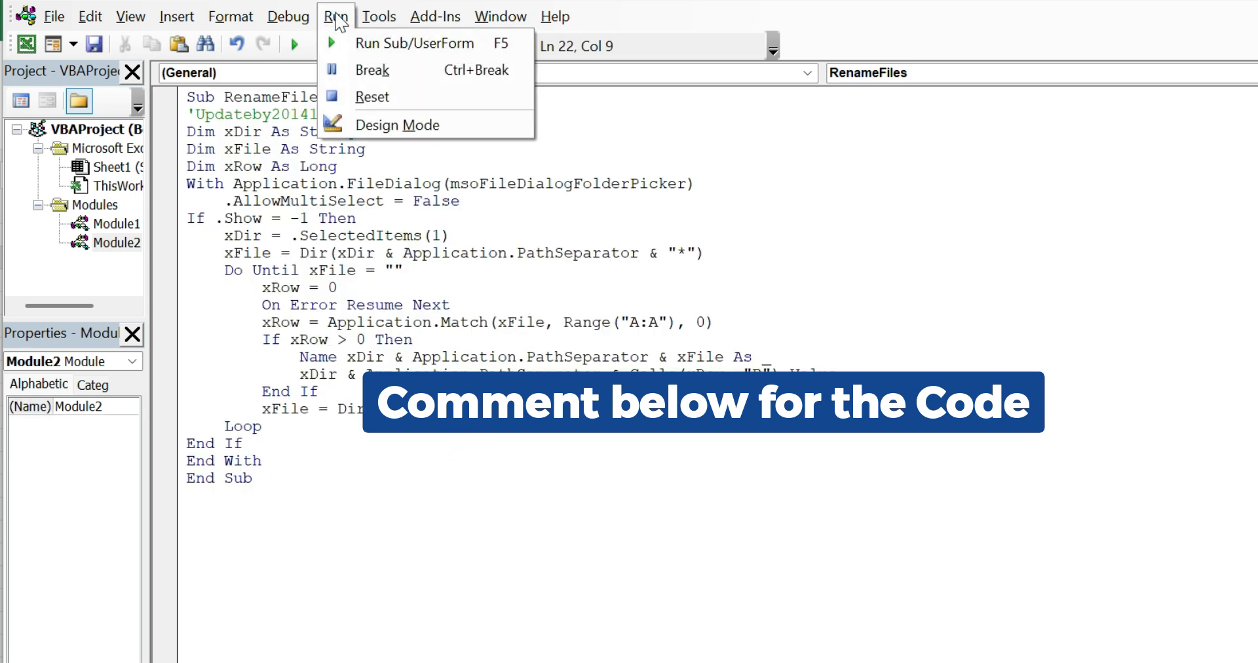
pyautogui.click(364, 55)
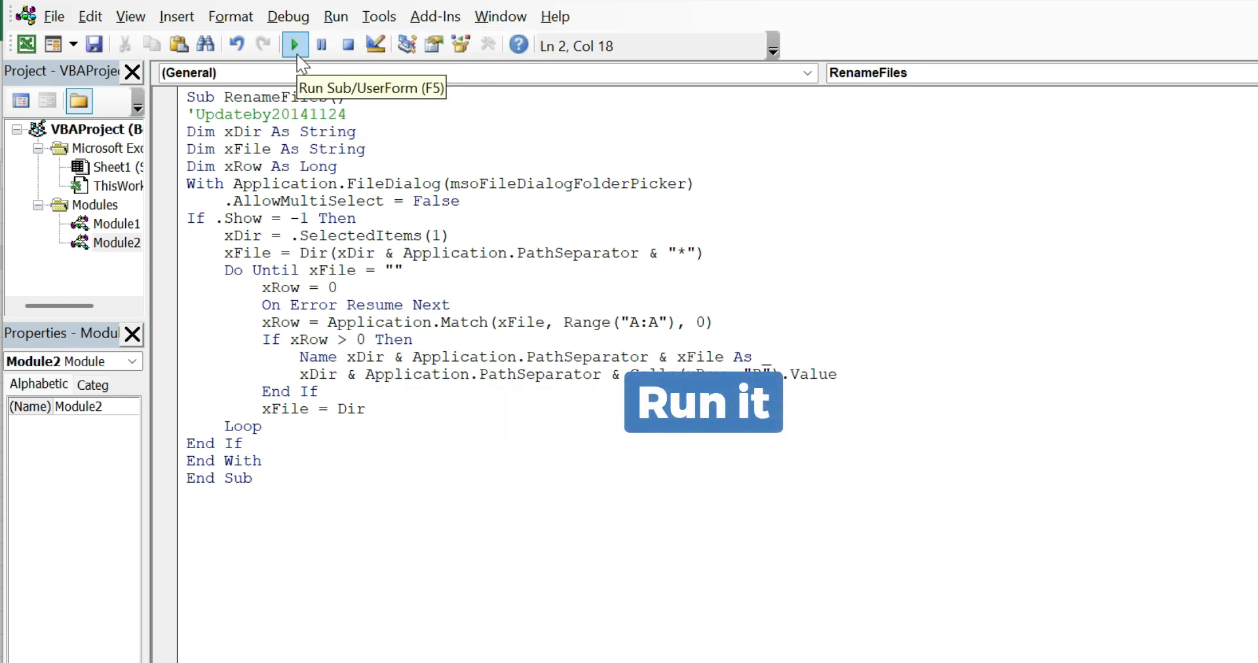
pyautogui.click(294, 46)
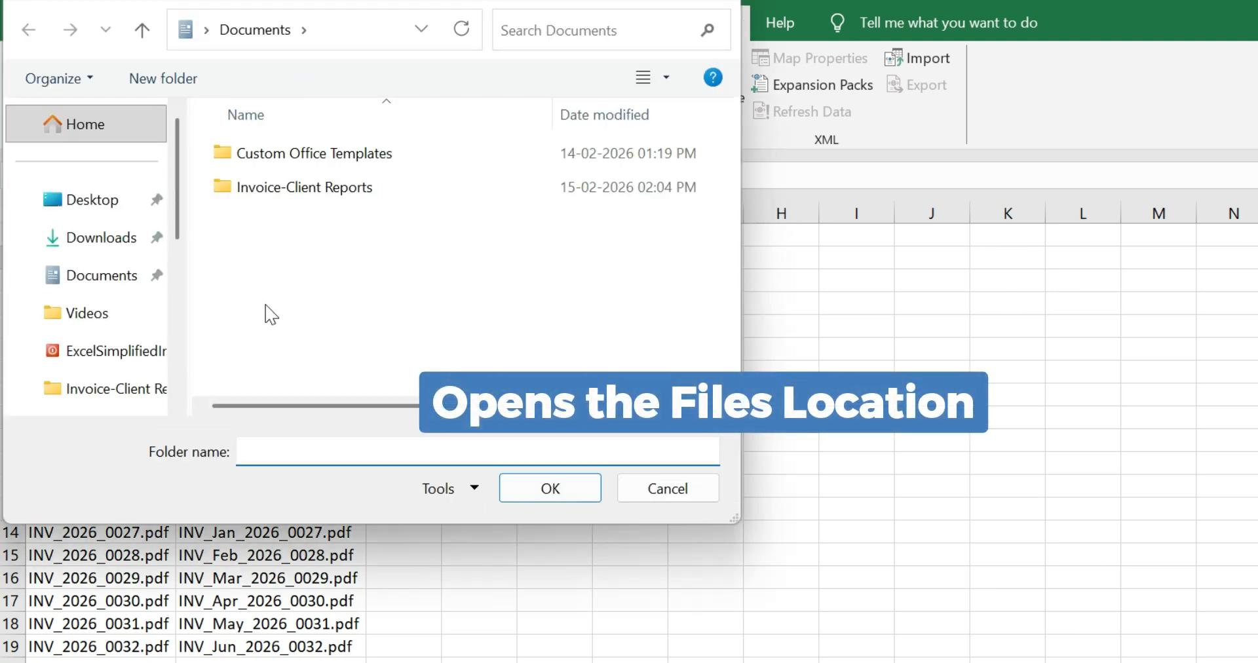
pyautogui.click(108, 278)
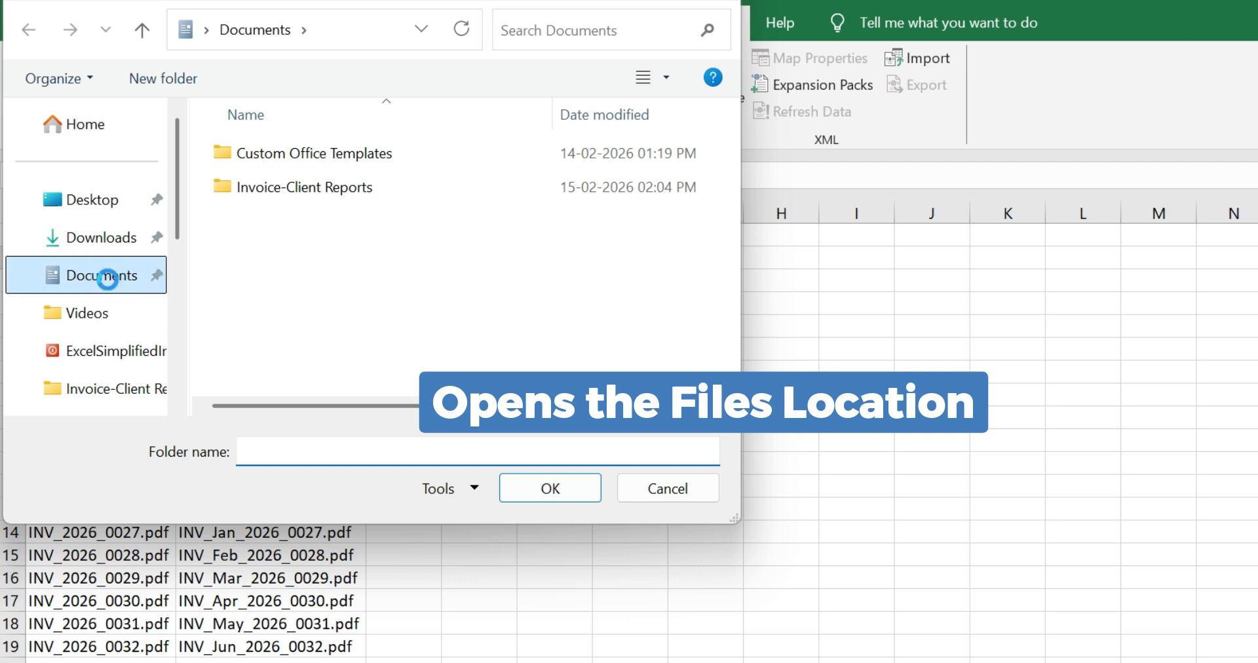
pyautogui.doubleClick(383, 192)
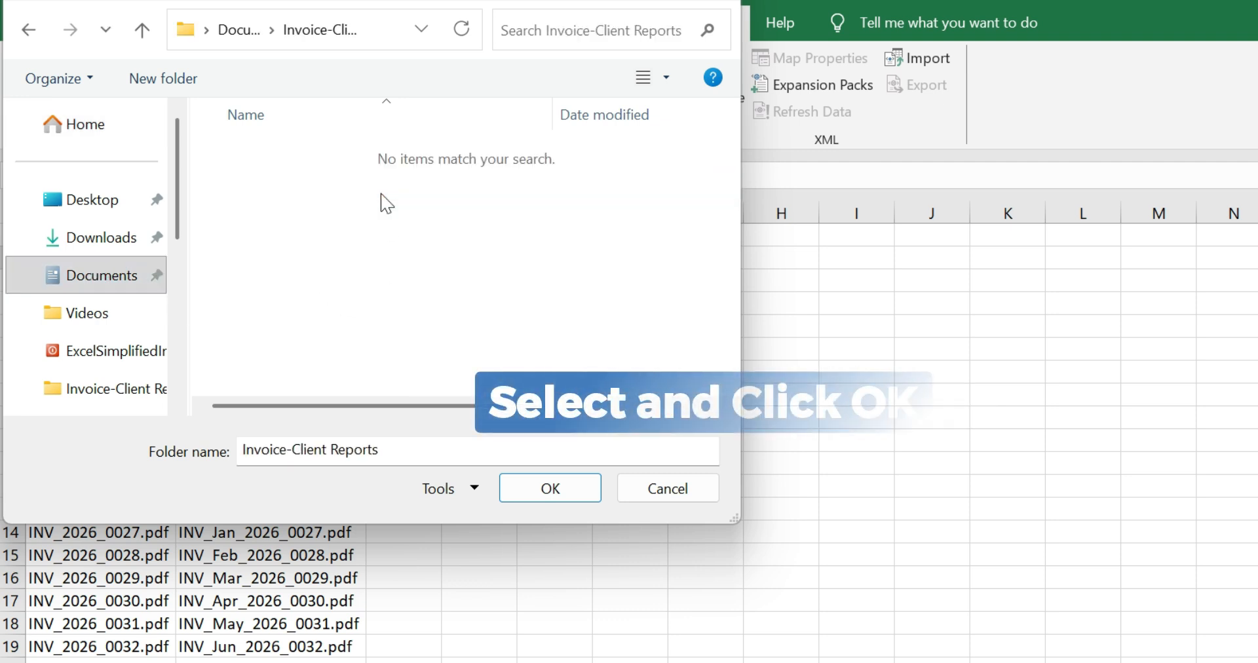
pyautogui.click(554, 490)
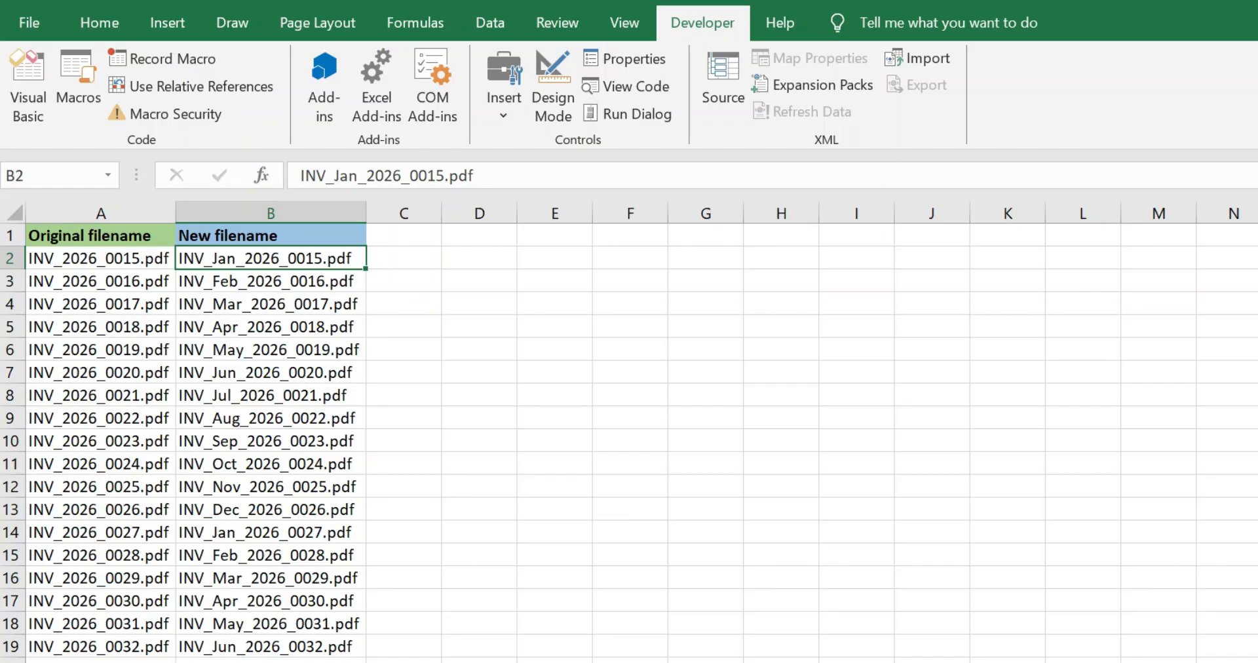
# - Switch to File Explorer and check the names of the PDF files in the Invoice-Client Reports folder
pyautogui.moveTo(631, 661)
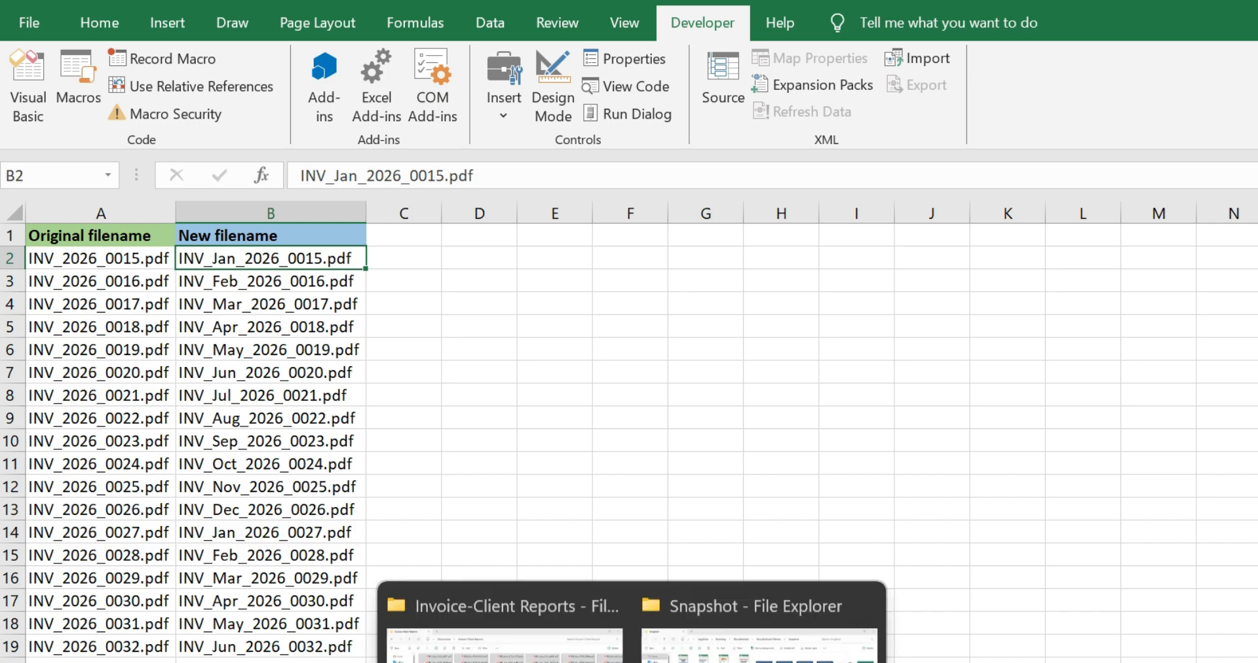
pyautogui.click(504, 622)
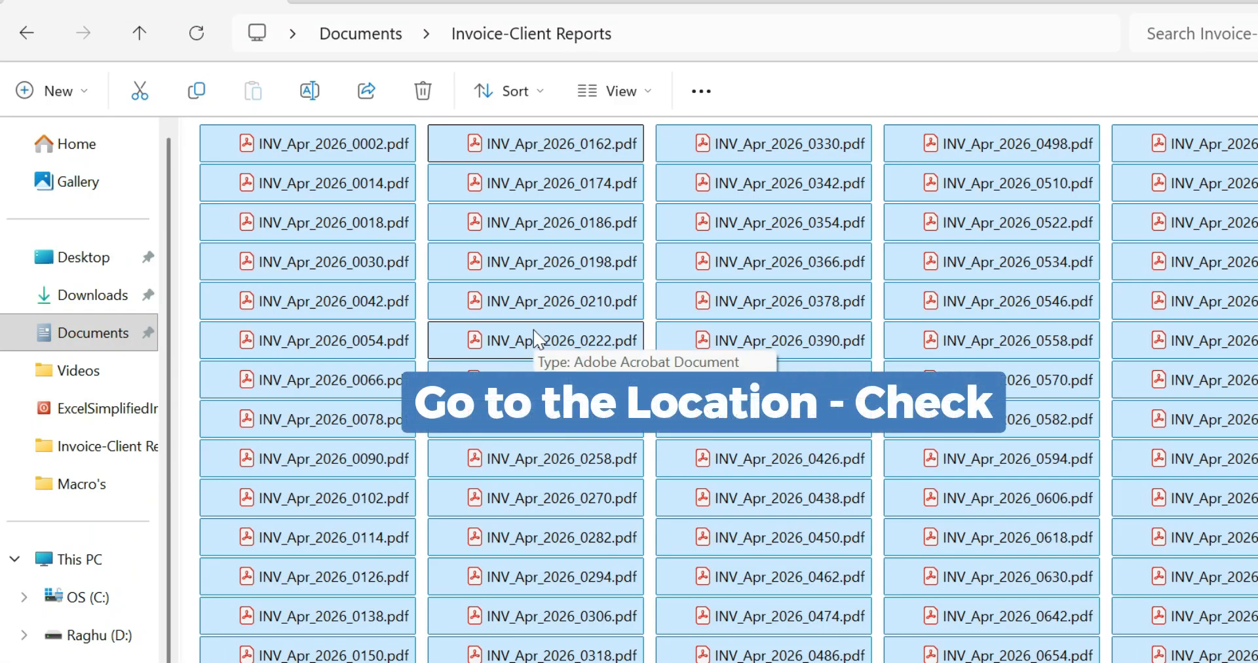
pyautogui.click(294, 141)
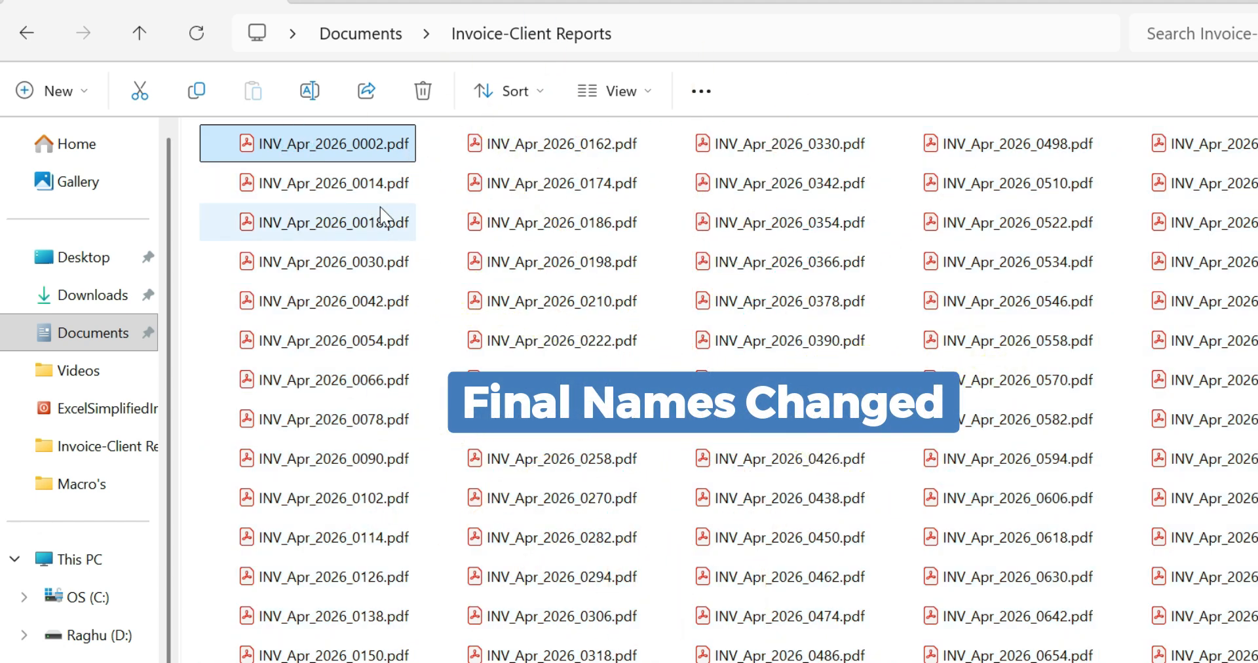
pyautogui.scroll(-10, 435, 260)
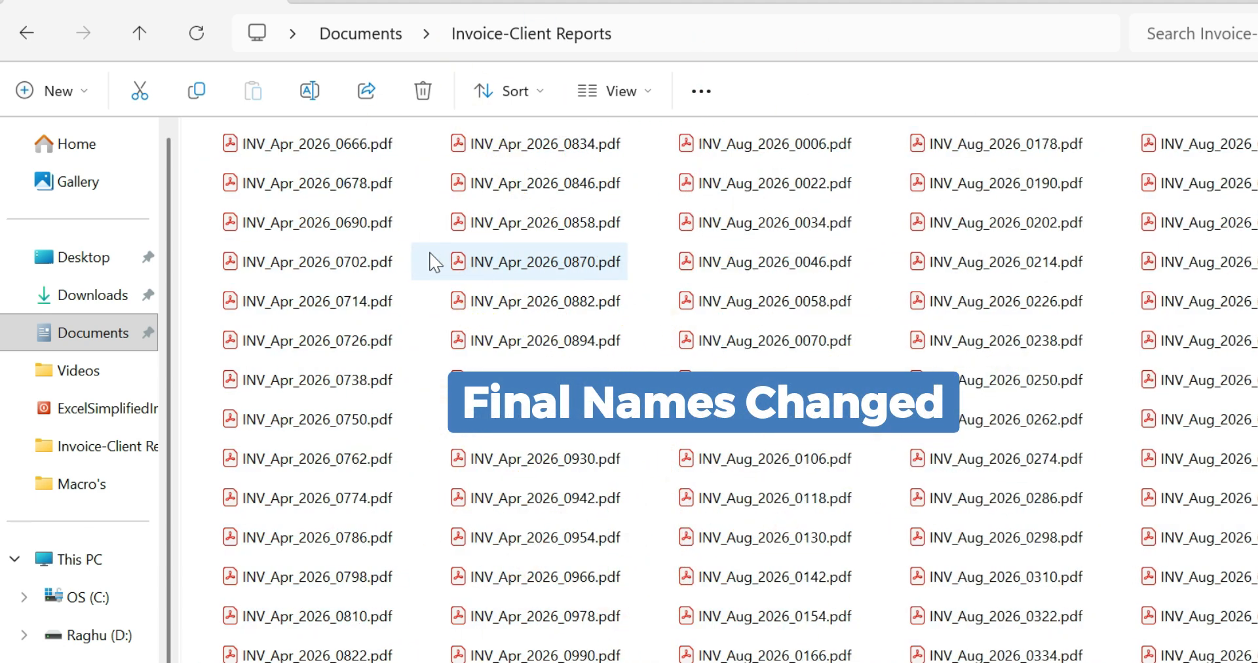
pyautogui.scroll(-15, 435, 262)
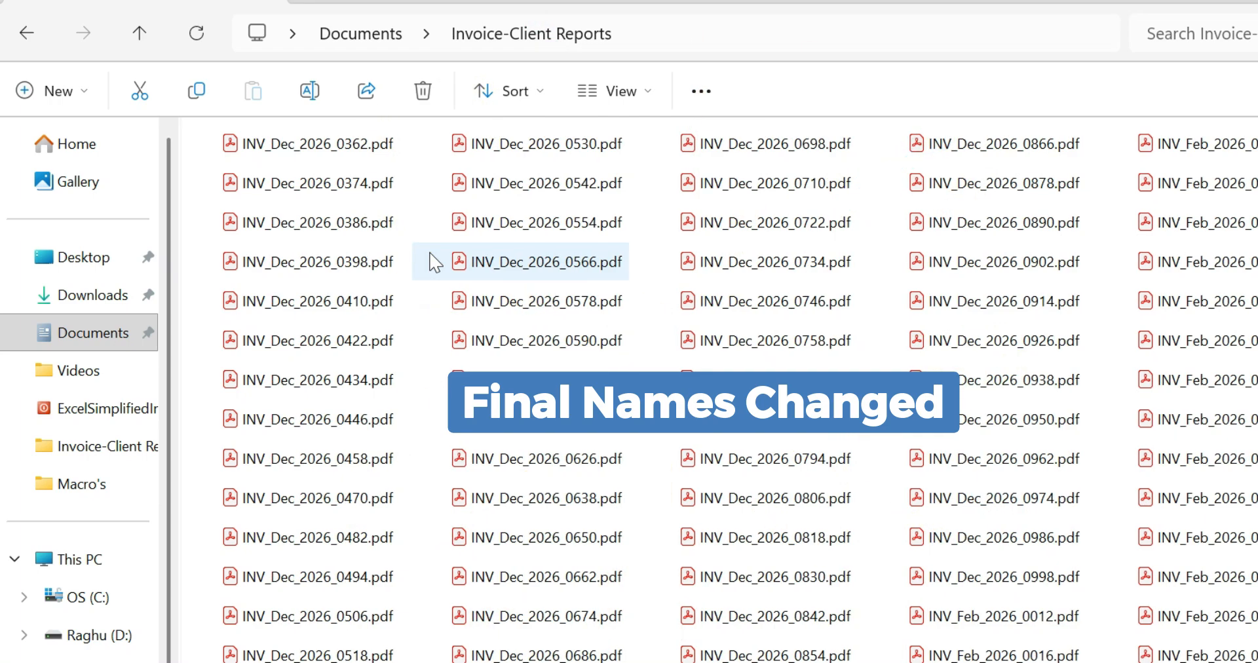
pyautogui.scroll(-5, 435, 262)
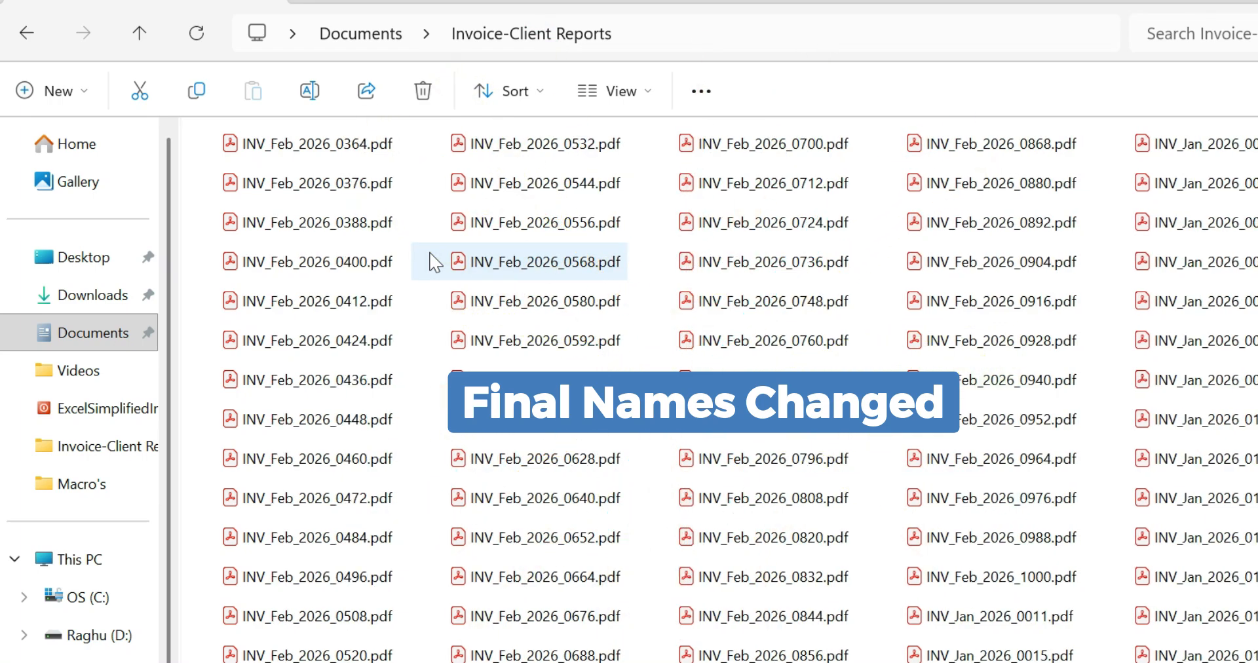